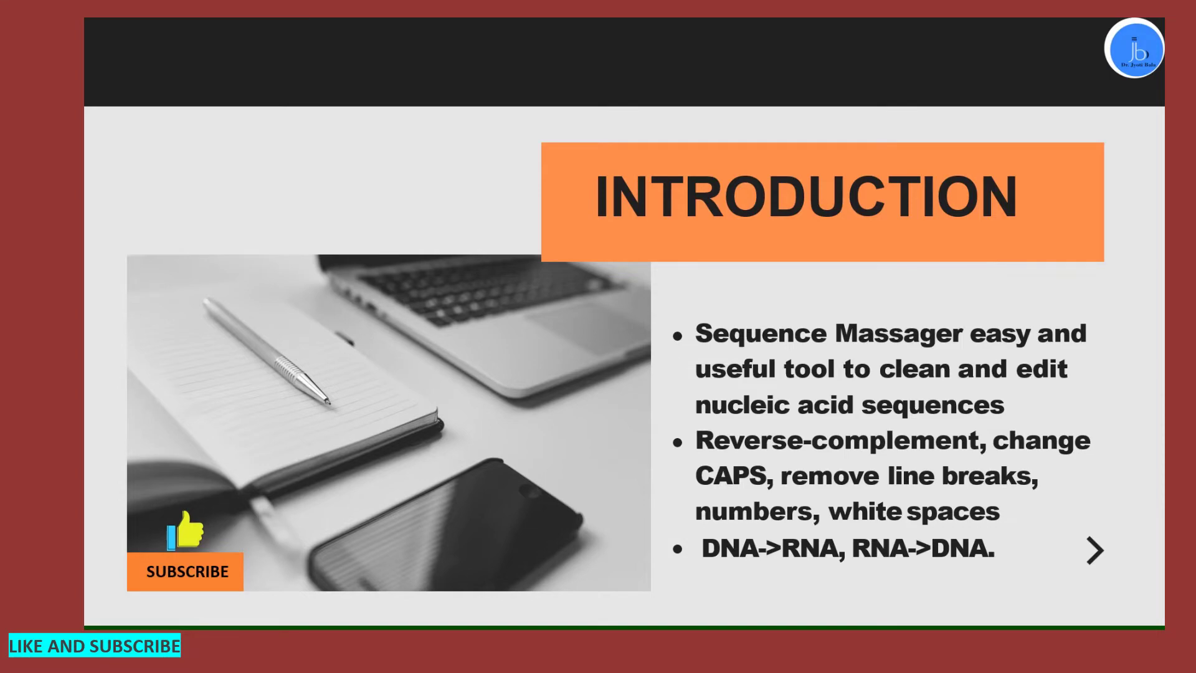
- Advance the slideshow to the SEQUENCE MASSAGER slide, which shows the tool page and its URL
{"action": "key", "text": "Right"}
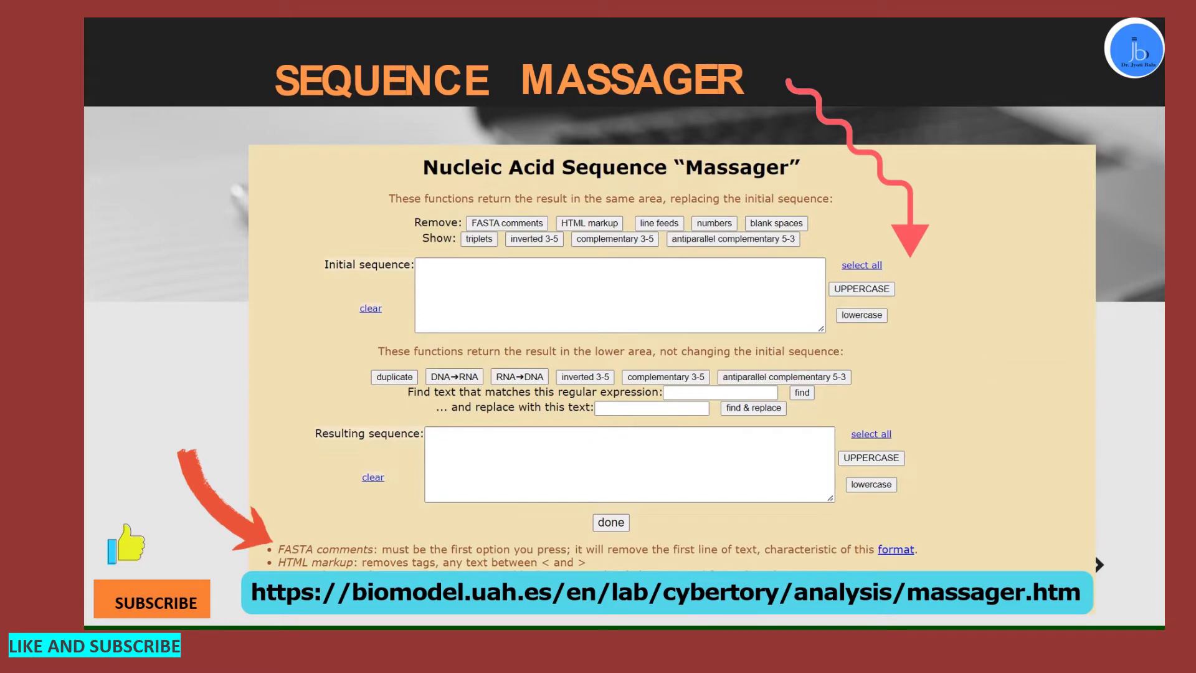
- Advance to the slide showing the full Sequence Massager page with empty sequence boxes
{"action": "key", "text": "Right"}
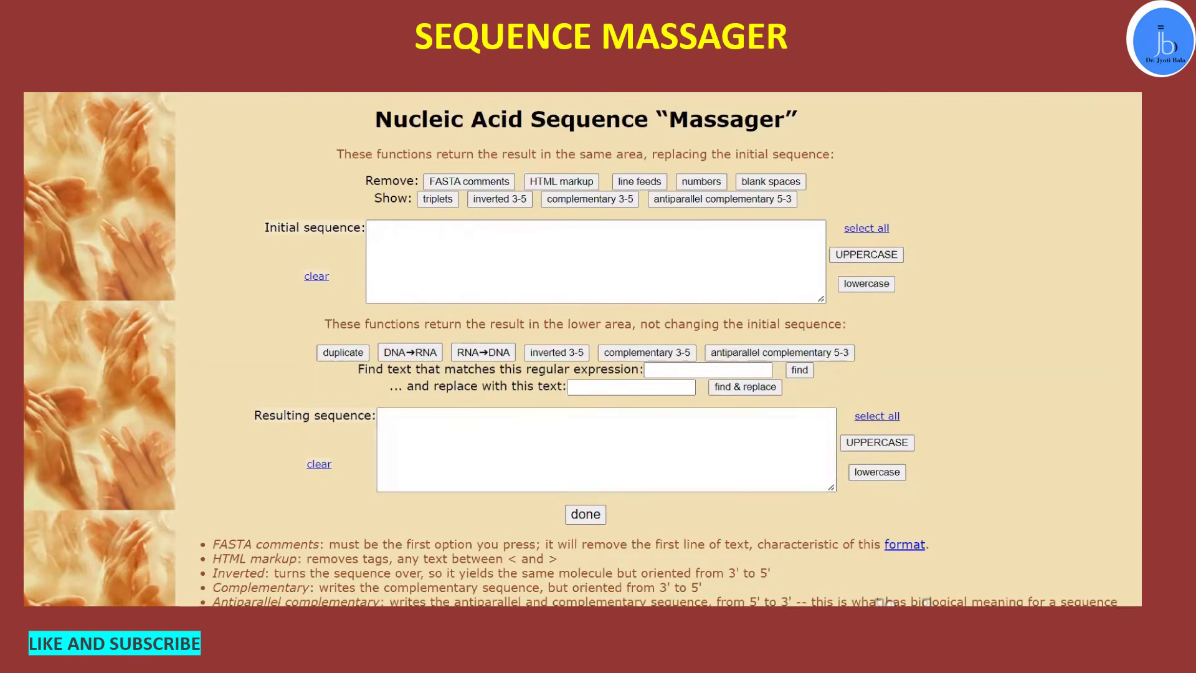
- Copy the six-line APT DNA sequence from the Word document, then return to Sequence Massager in Chrome
{"action": "left_click", "coordinate": [879, 604]}
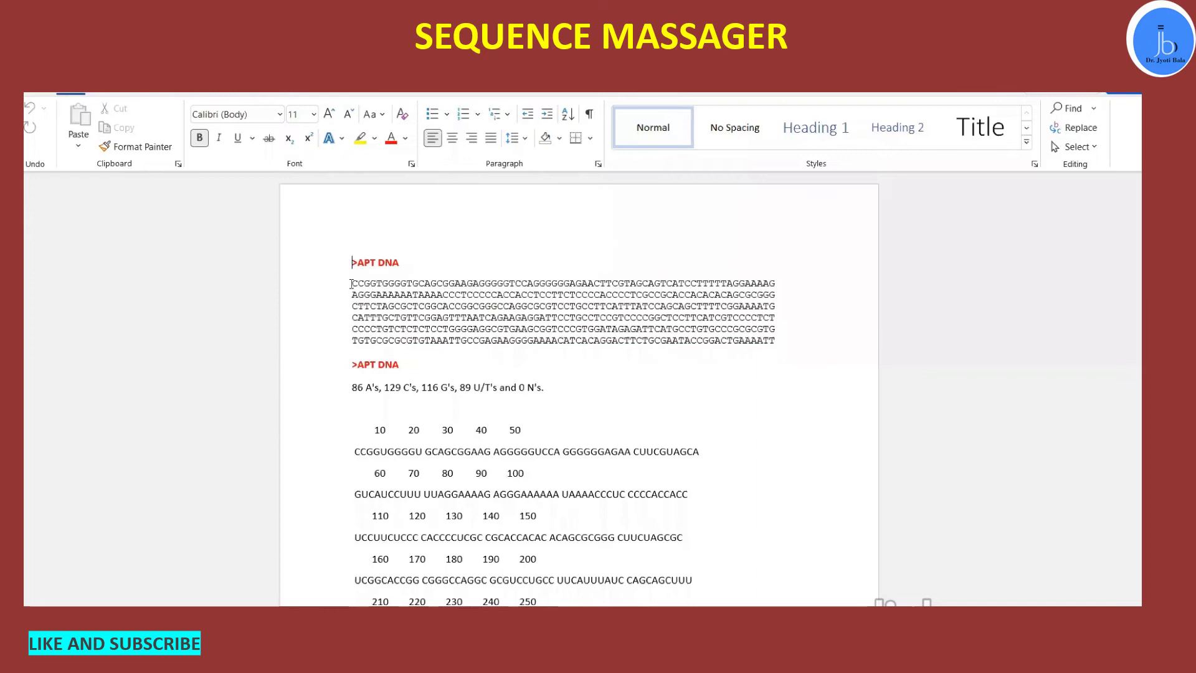
{"action": "left_click_drag", "start_coordinate": [351, 283], "coordinate": [779, 350]}
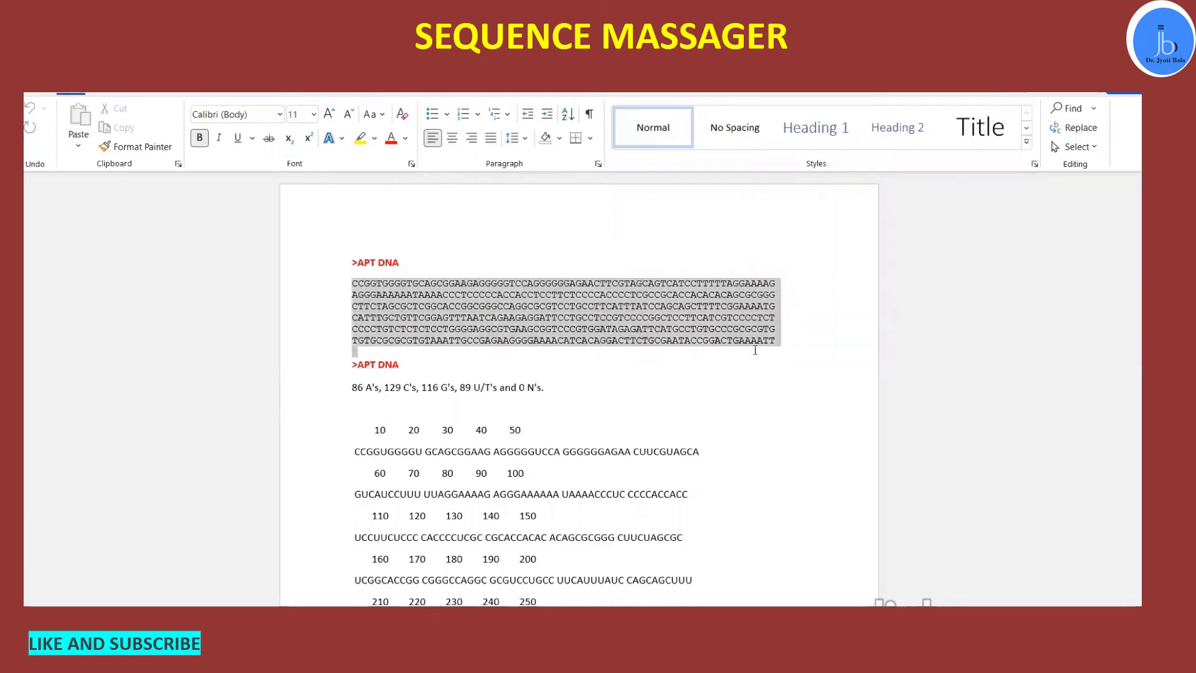
{"action": "right_click", "coordinate": [673, 311]}
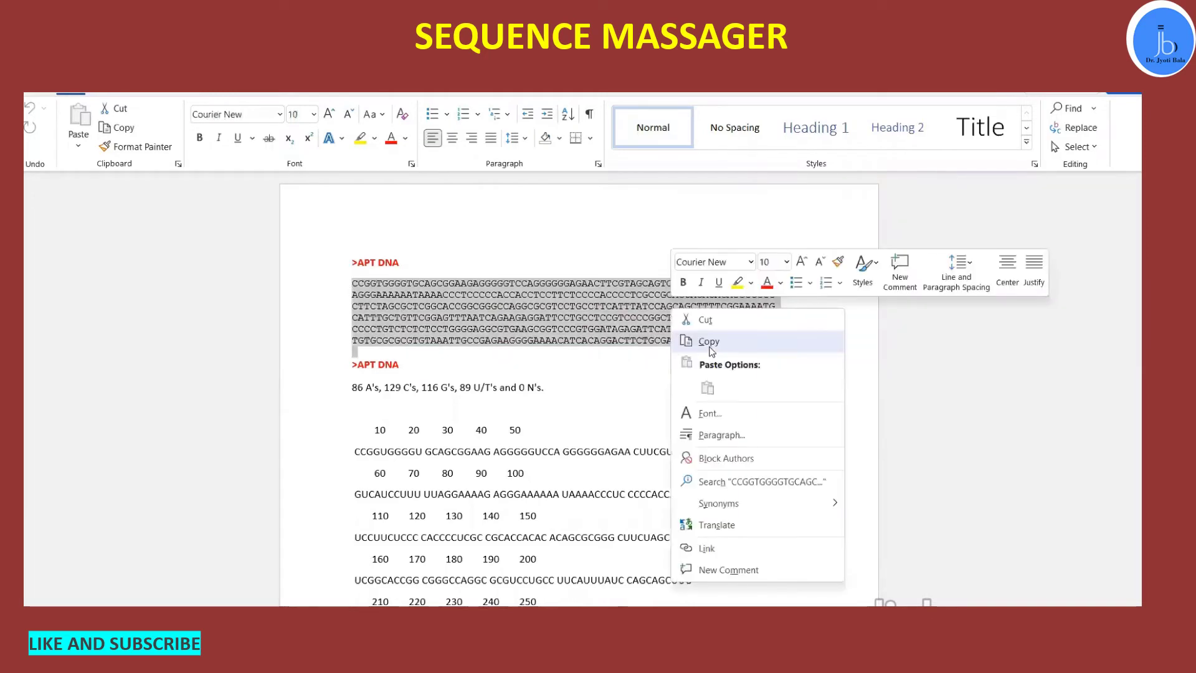
{"action": "left_click", "coordinate": [709, 342]}
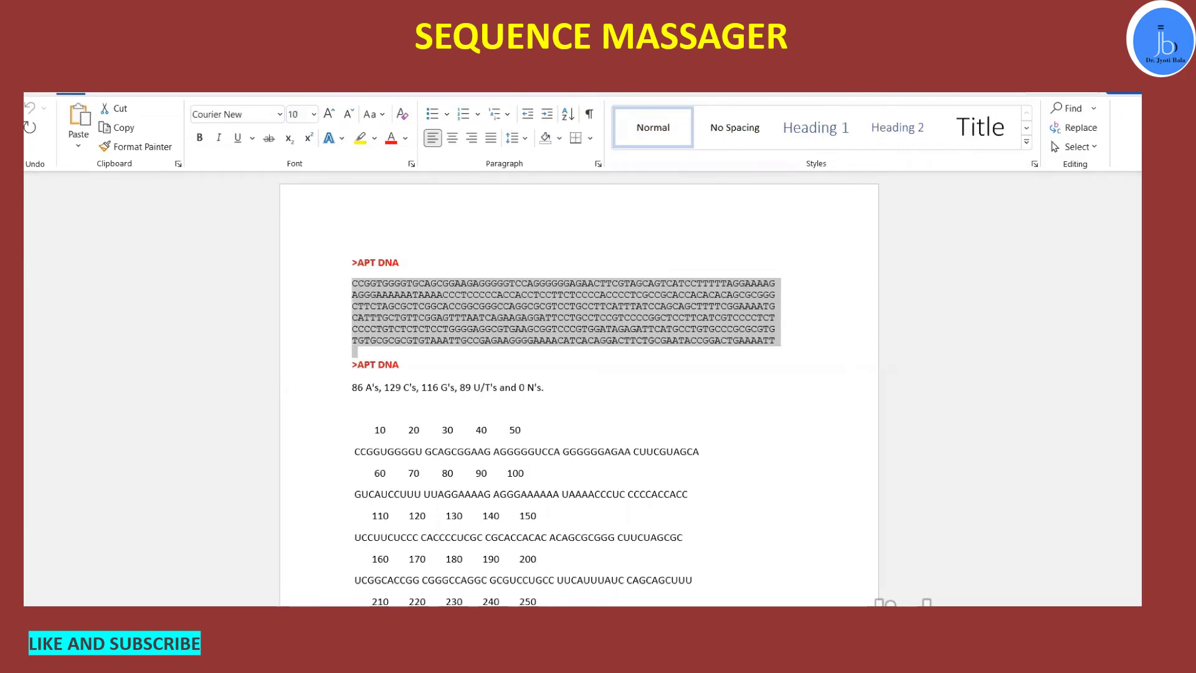
{"action": "mouse_move", "coordinate": [720, 605]}
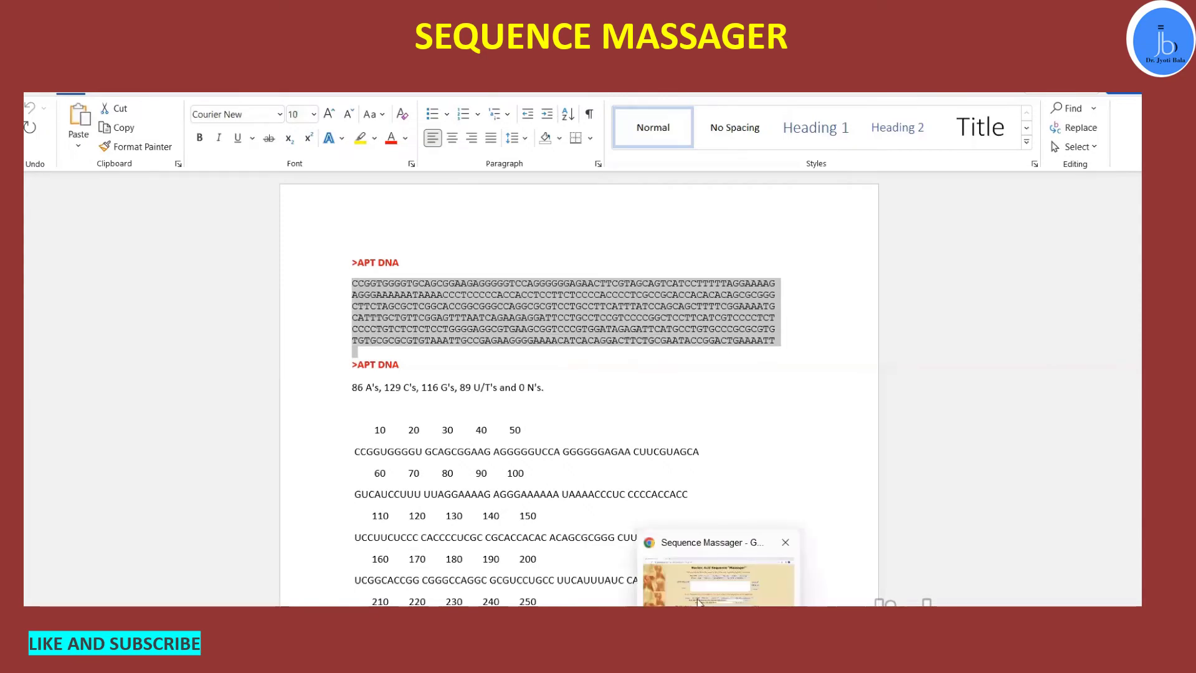
{"action": "left_click", "coordinate": [720, 582]}
- Paste the APT DNA sequence into the initial box, convert it to RNA, then clear the result
{"action": "right_click", "coordinate": [476, 253]}
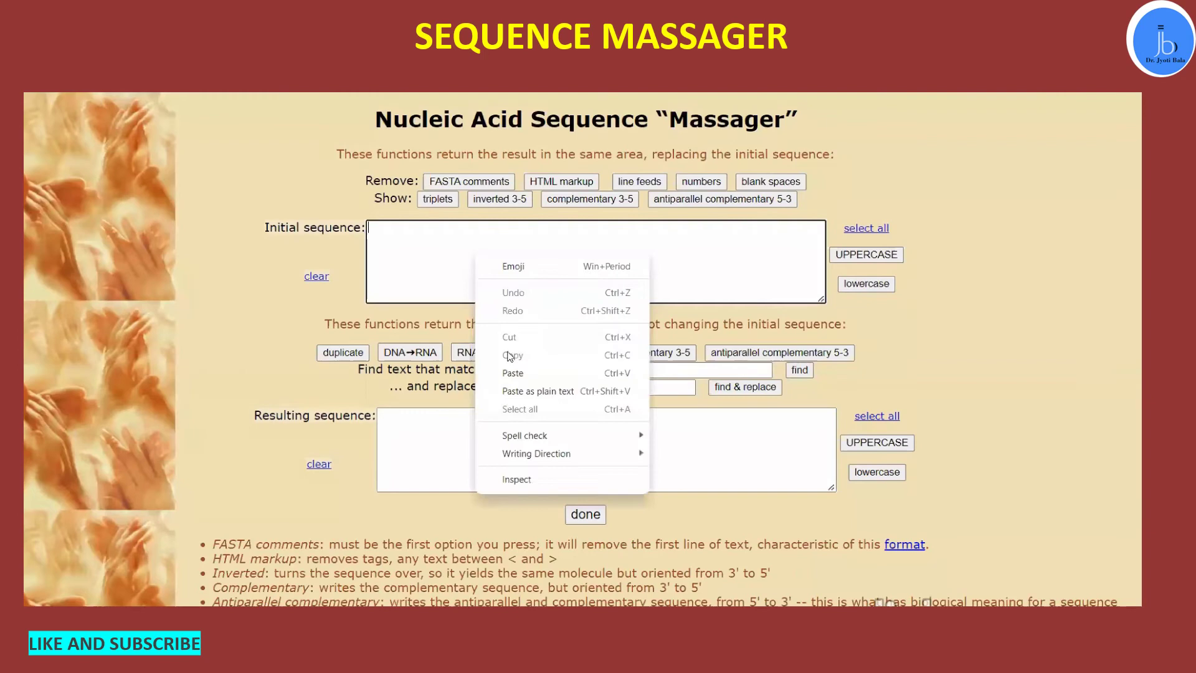
{"action": "key", "text": "ctrl+v"}
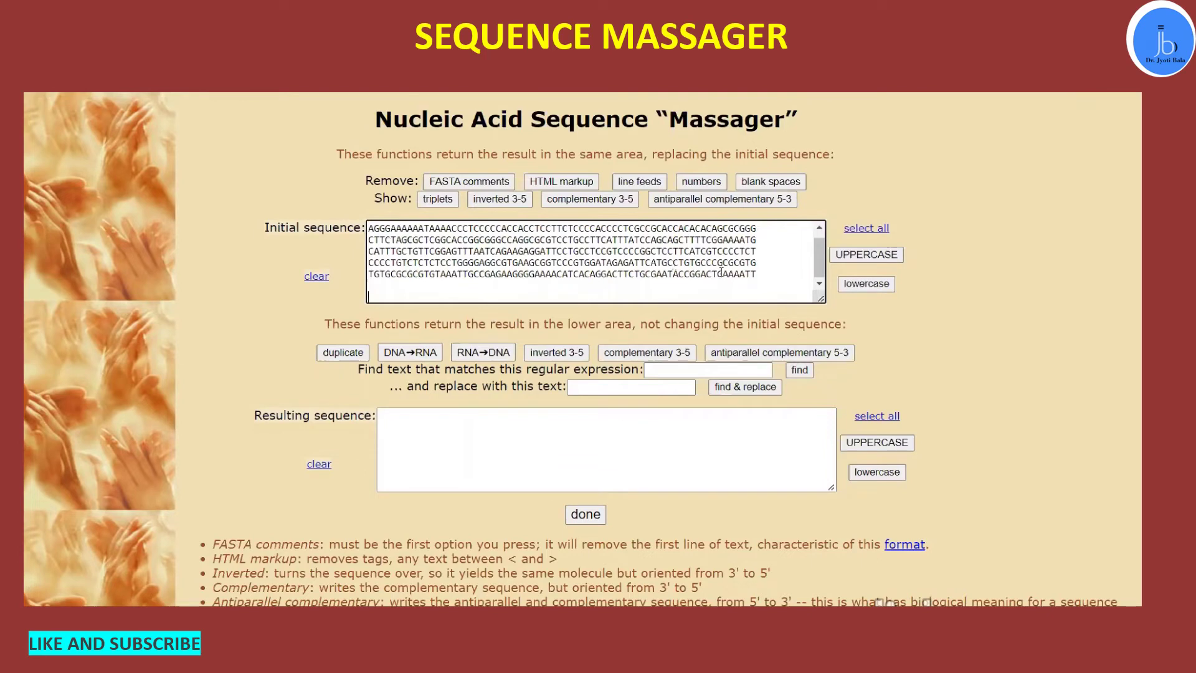
{"action": "left_click", "coordinate": [398, 354]}
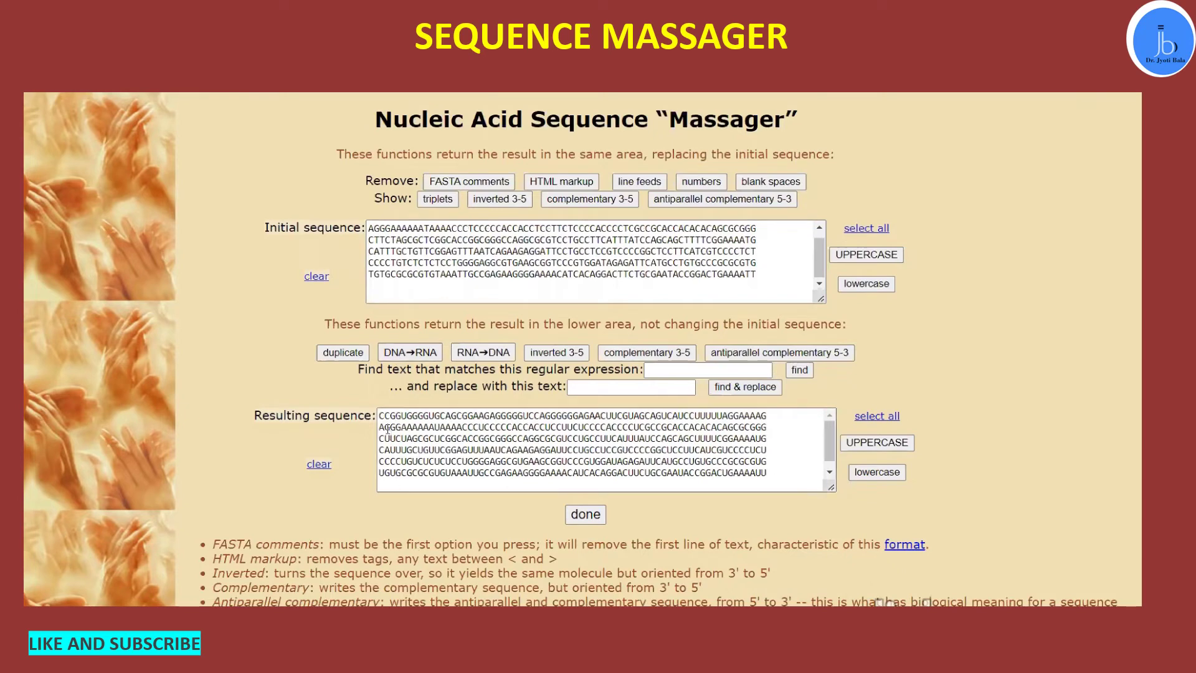
{"action": "left_click_drag", "start_coordinate": [382, 426], "coordinate": [743, 457]}
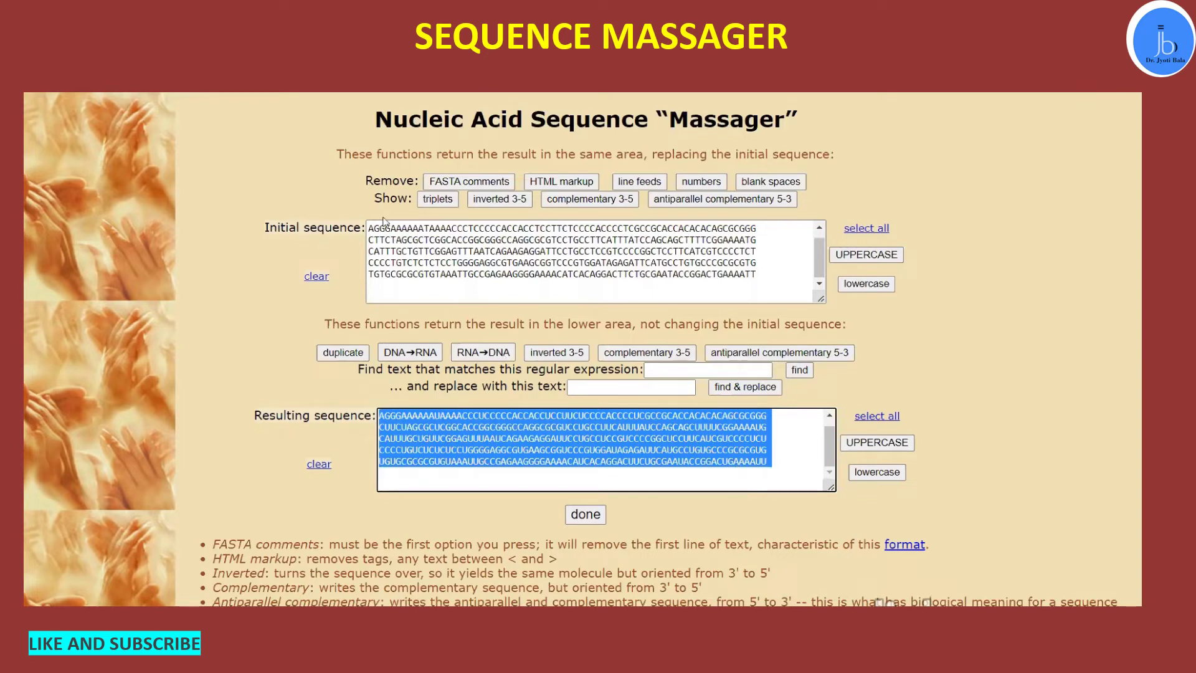
{"action": "left_click", "coordinate": [306, 465]}
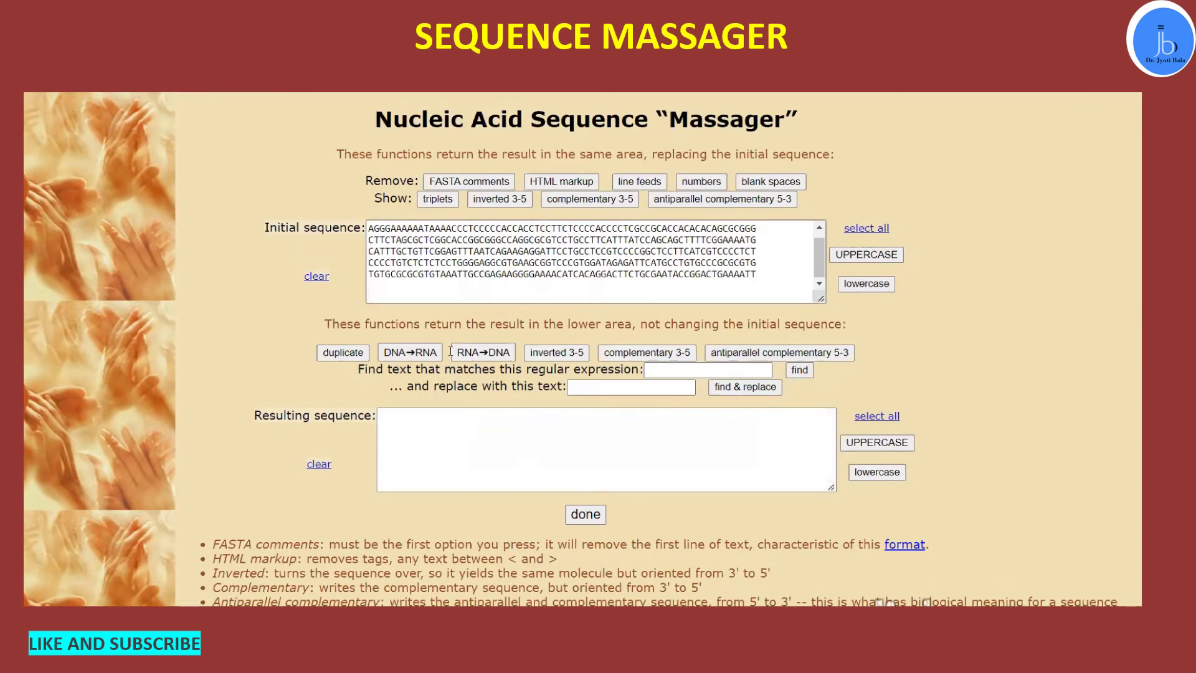
- Show and clear the complementary 3-5 and inverted 3-5 results, then empty the initial box
{"action": "left_click", "coordinate": [632, 353]}
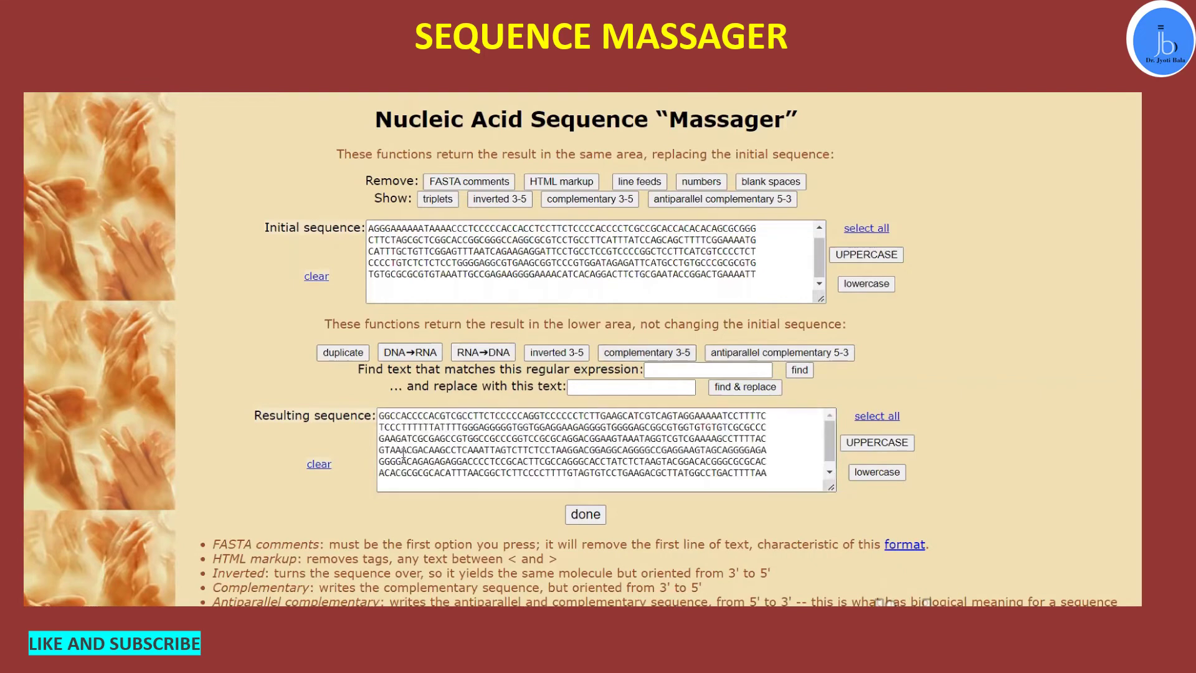
{"action": "left_click", "coordinate": [321, 466]}
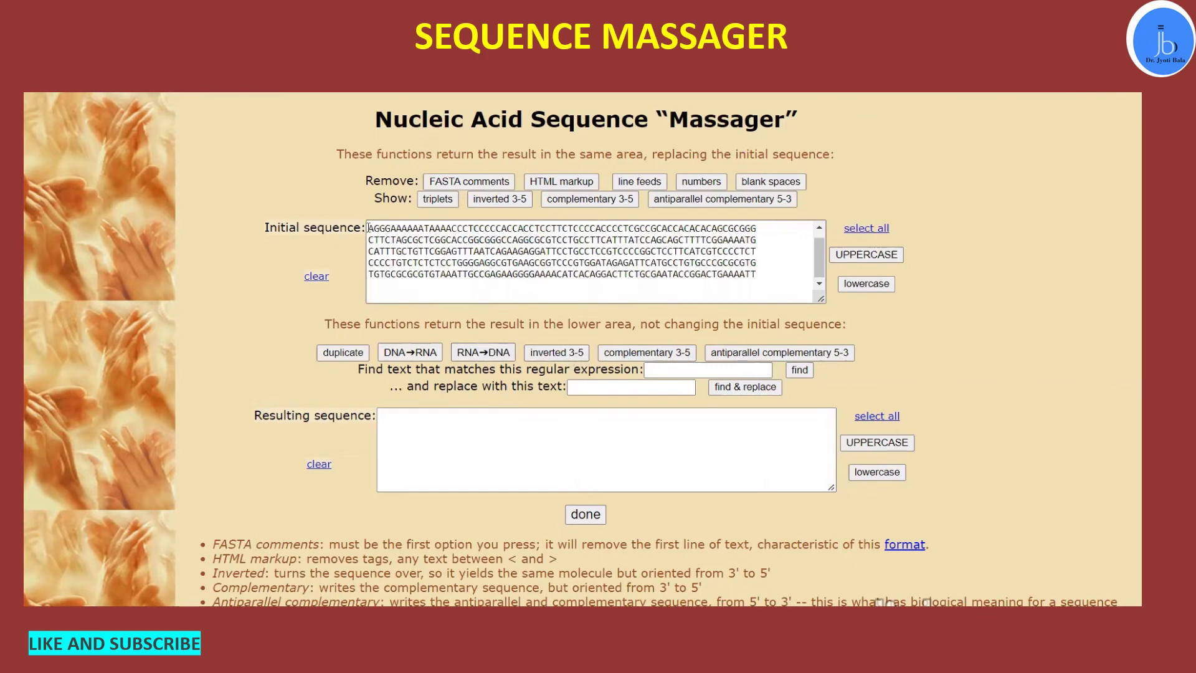
{"action": "left_click", "coordinate": [553, 354]}
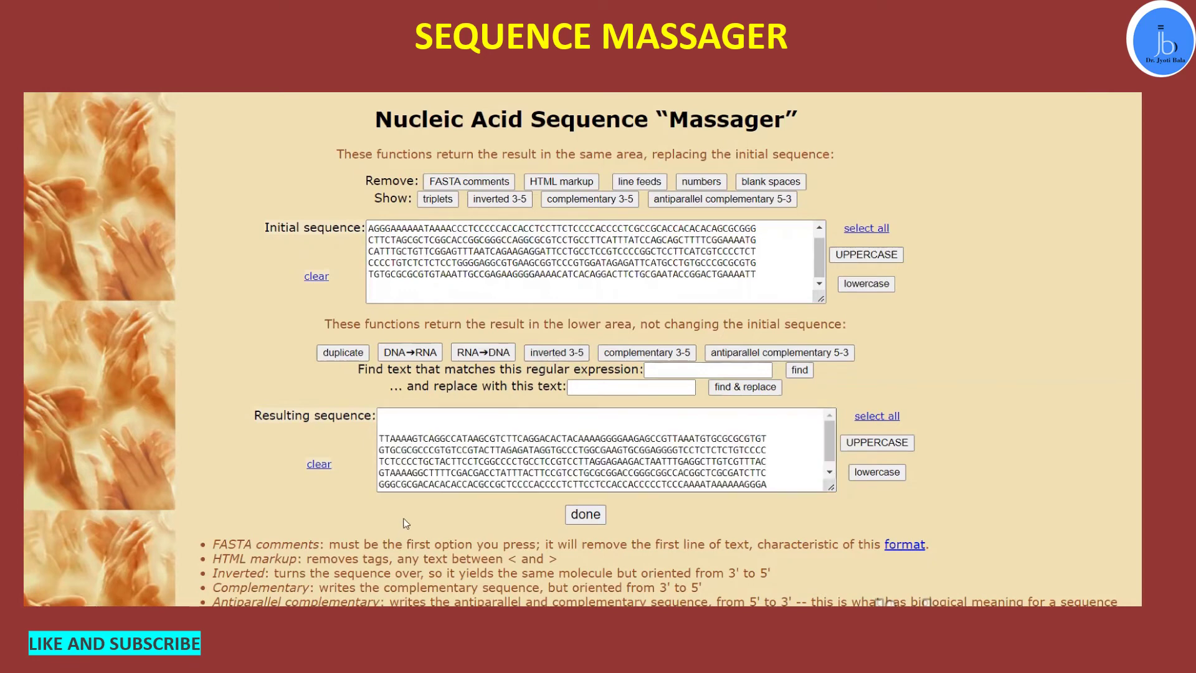
{"action": "left_click", "coordinate": [318, 465]}
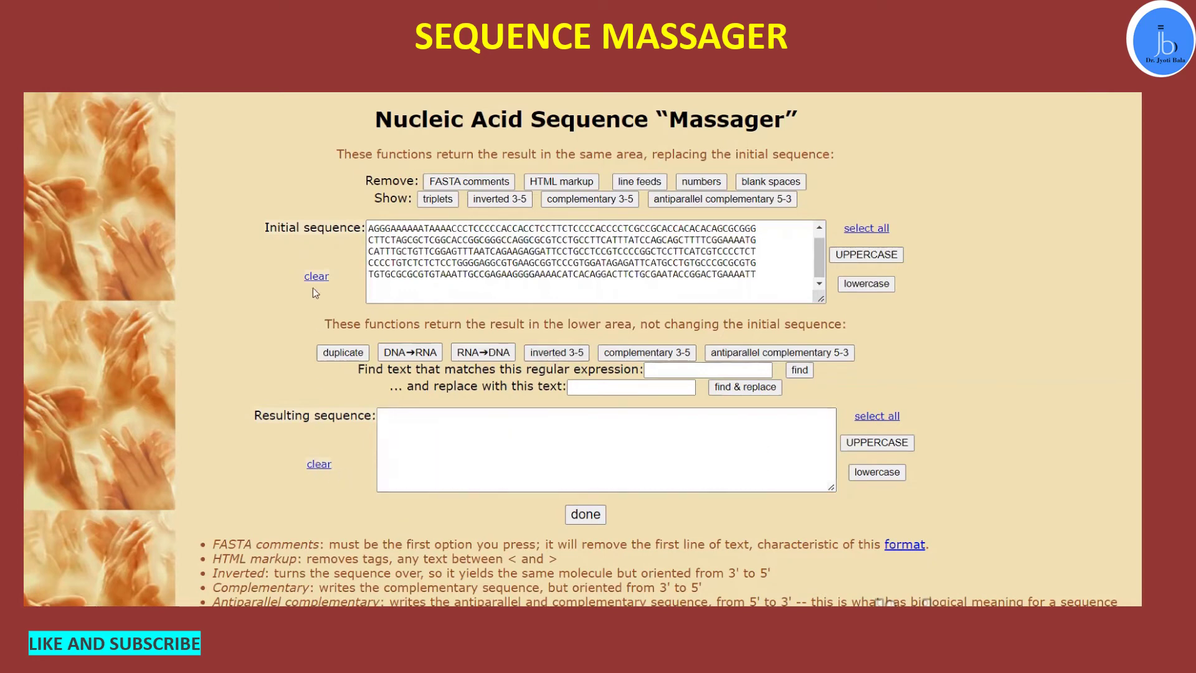
{"action": "left_click", "coordinate": [316, 277]}
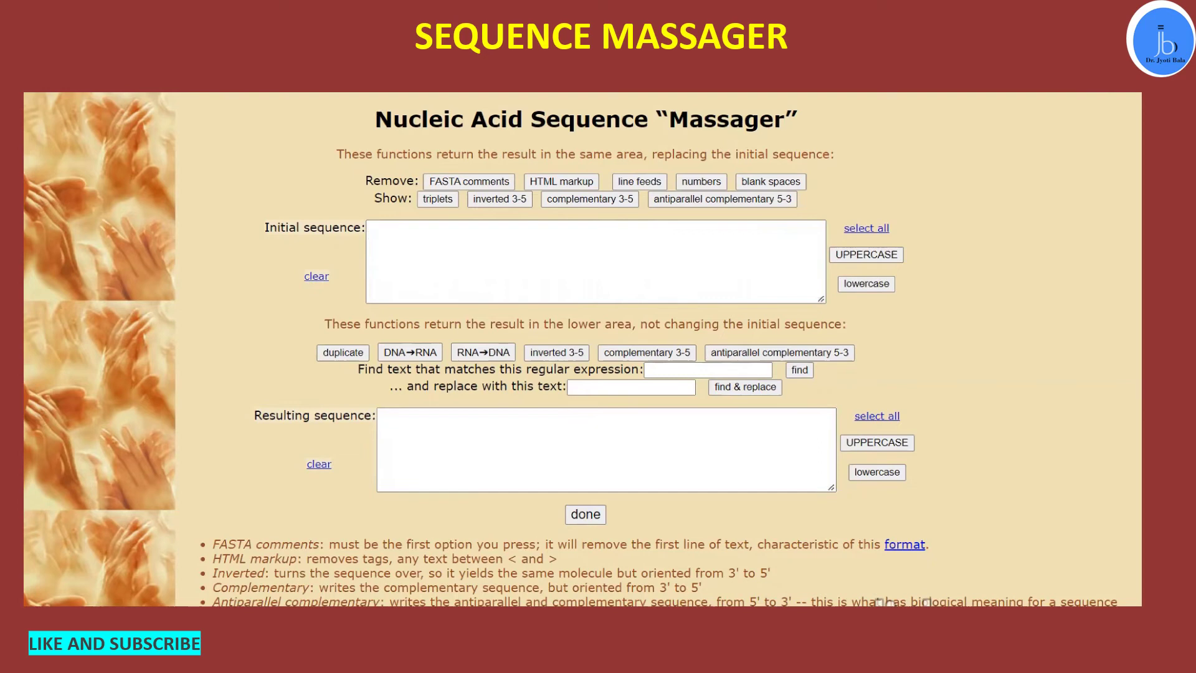
- Copy the numbered RNA sequence, positions 10 to 420, from the Word document
{"action": "key", "text": "alt+Tab"}
{"action": "scroll", "coordinate": [570, 405], "scroll_direction": "down", "scroll_amount": 2}
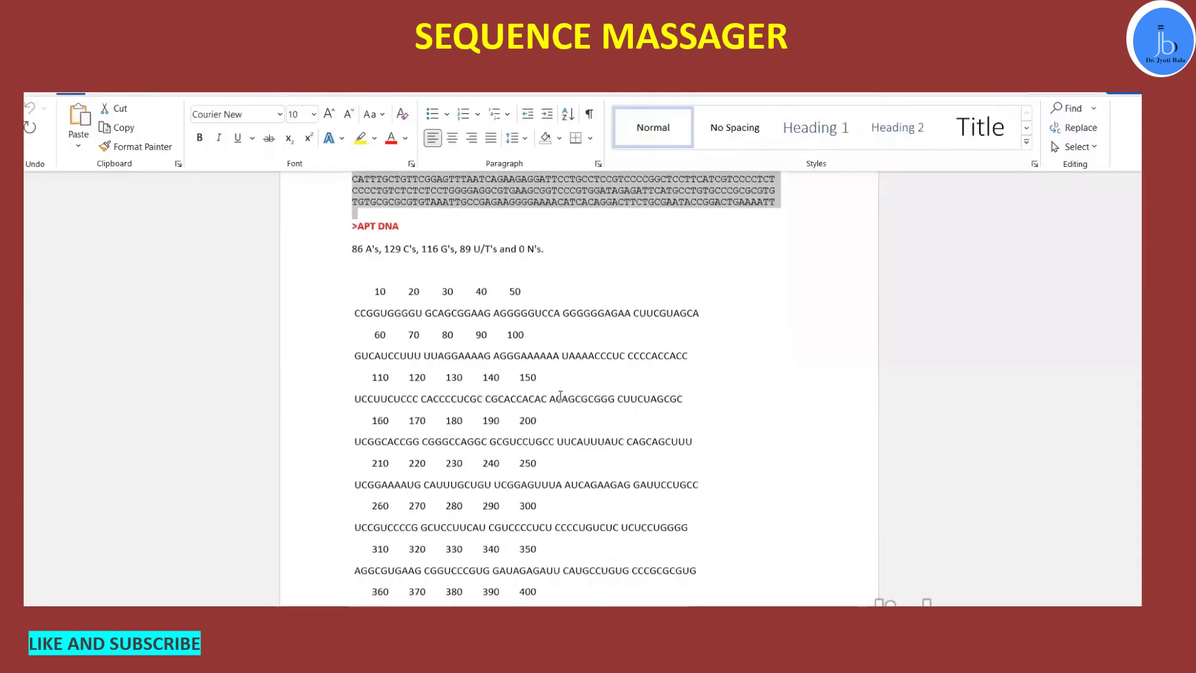
{"action": "scroll", "coordinate": [575, 394], "scroll_direction": "up", "scroll_amount": 2}
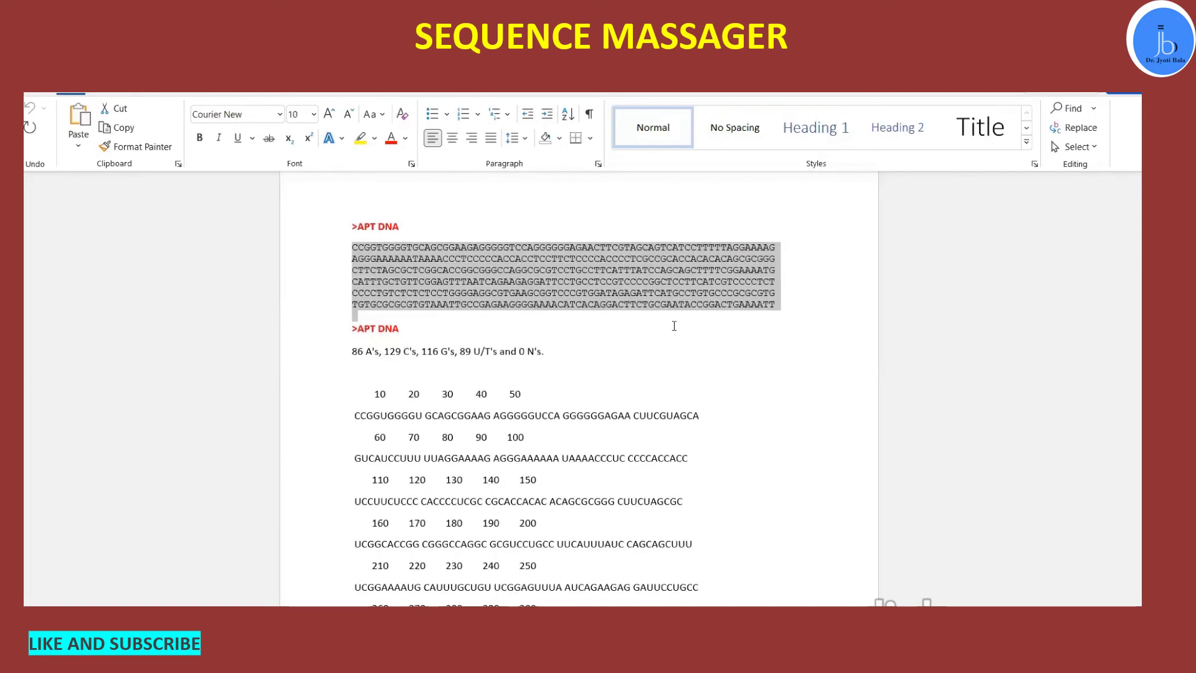
{"action": "scroll", "coordinate": [377, 298], "scroll_direction": "down", "scroll_amount": 4}
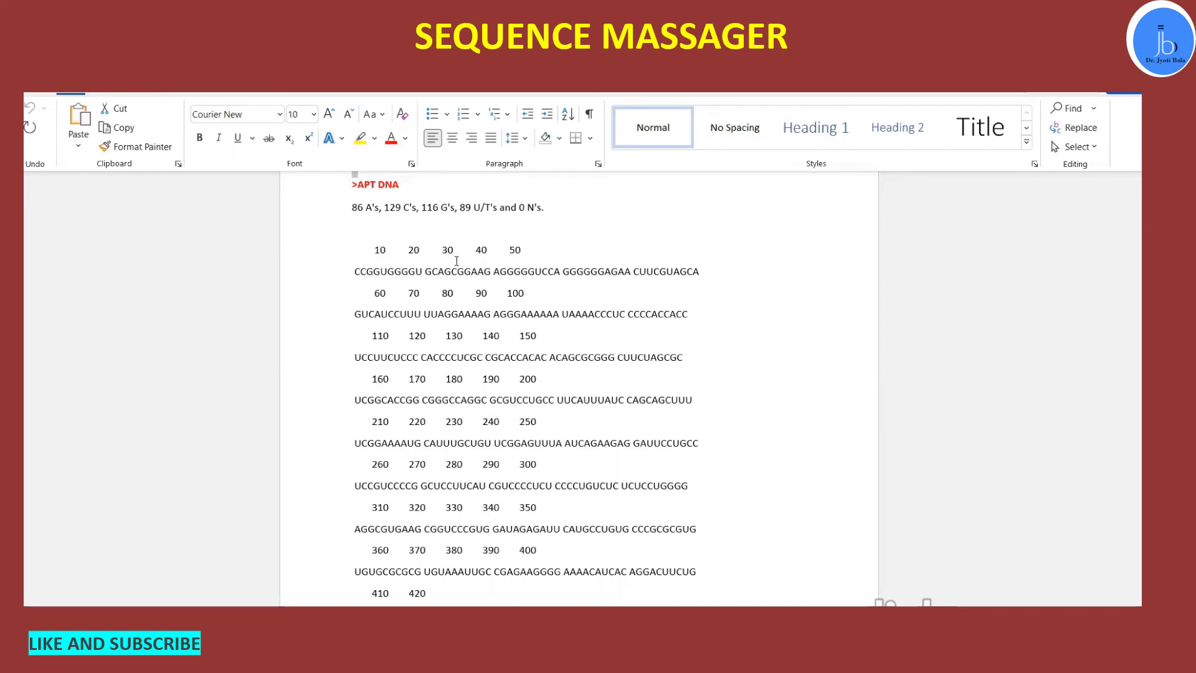
{"action": "scroll", "coordinate": [536, 468], "scroll_direction": "down", "scroll_amount": 1}
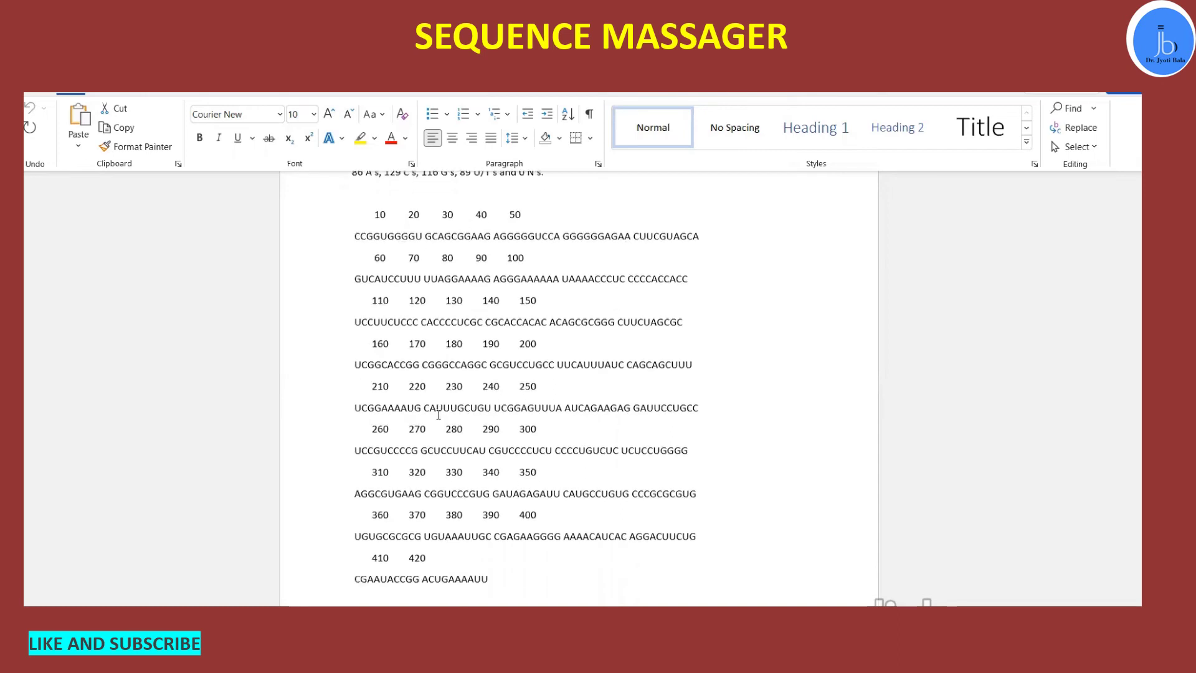
{"action": "left_click_drag", "start_coordinate": [353, 236], "coordinate": [473, 572]}
{"action": "right_click", "coordinate": [488, 285]}
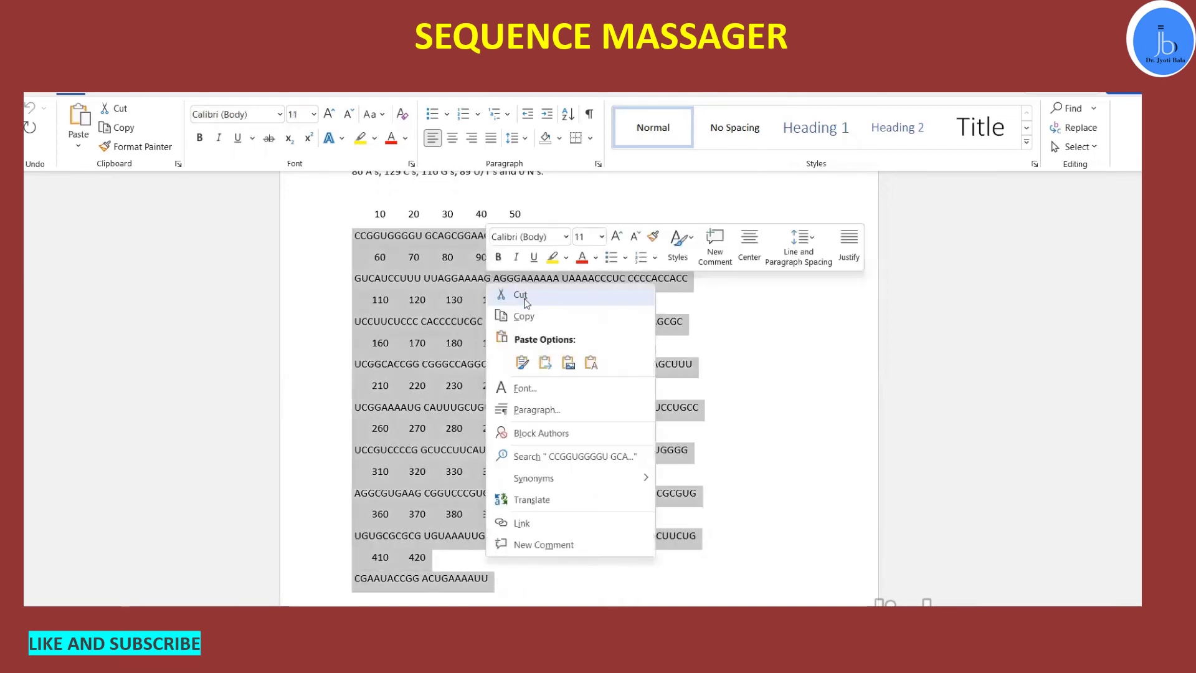
{"action": "left_click", "coordinate": [524, 316]}
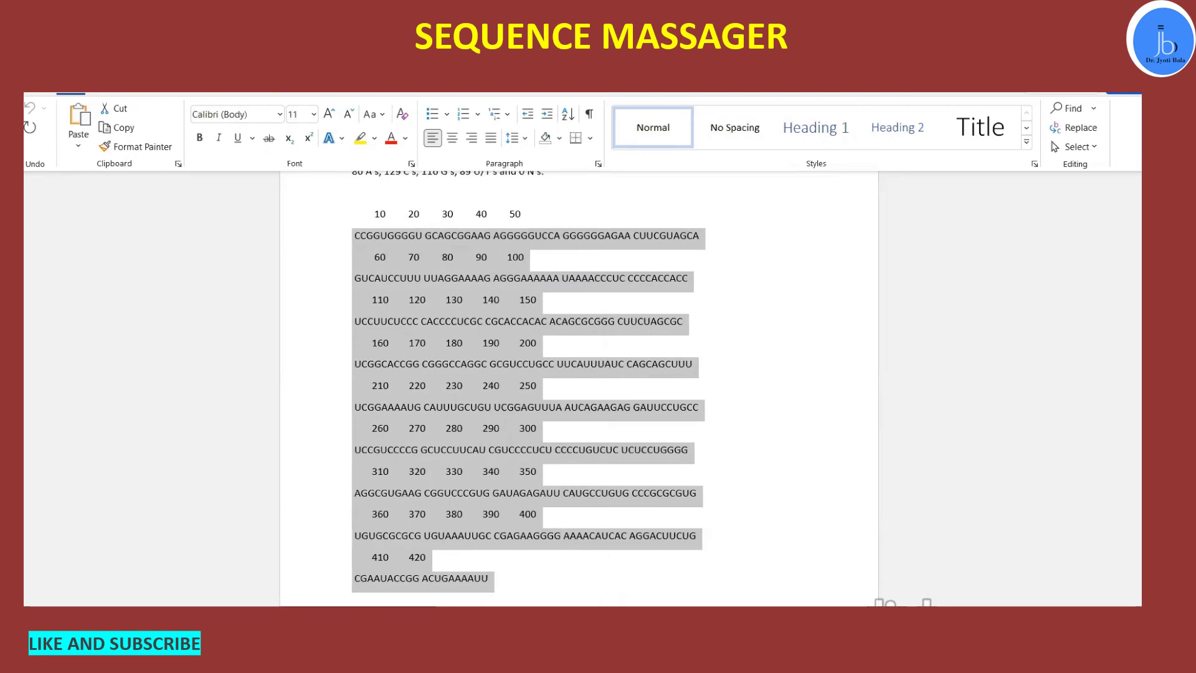
- Paste the numbered RNA sequence into the Sequence Massager initial box
{"action": "mouse_move", "coordinate": [718, 607]}
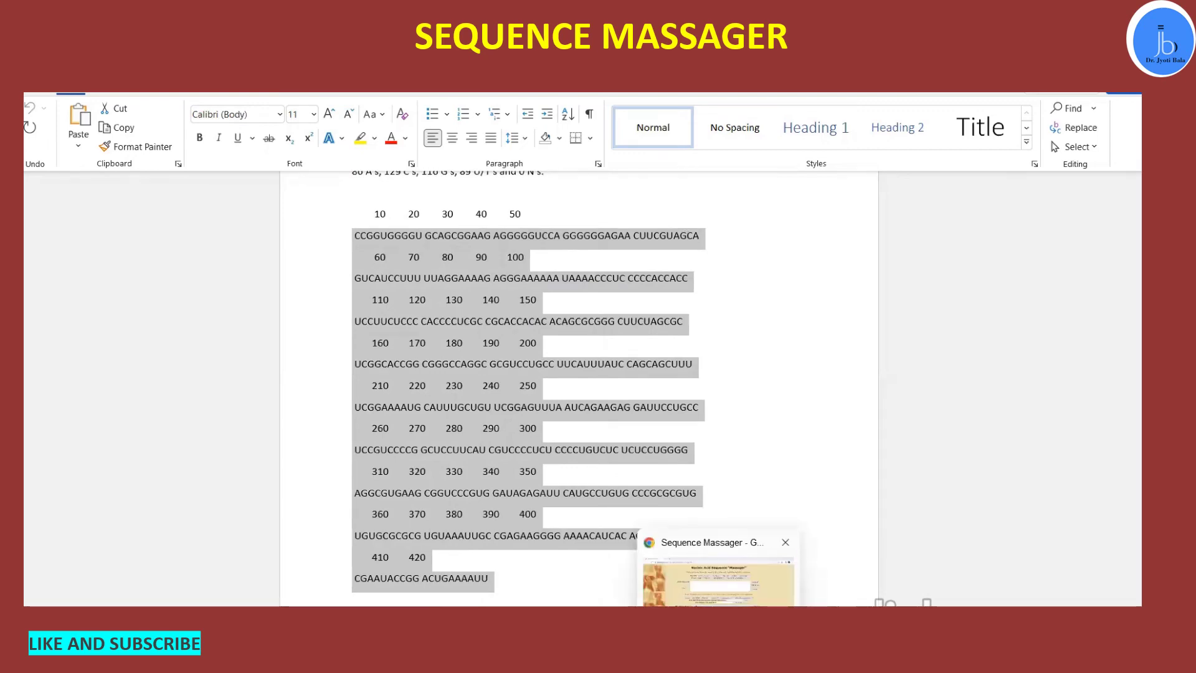
{"action": "left_click", "coordinate": [718, 580]}
{"action": "right_click", "coordinate": [467, 251]}
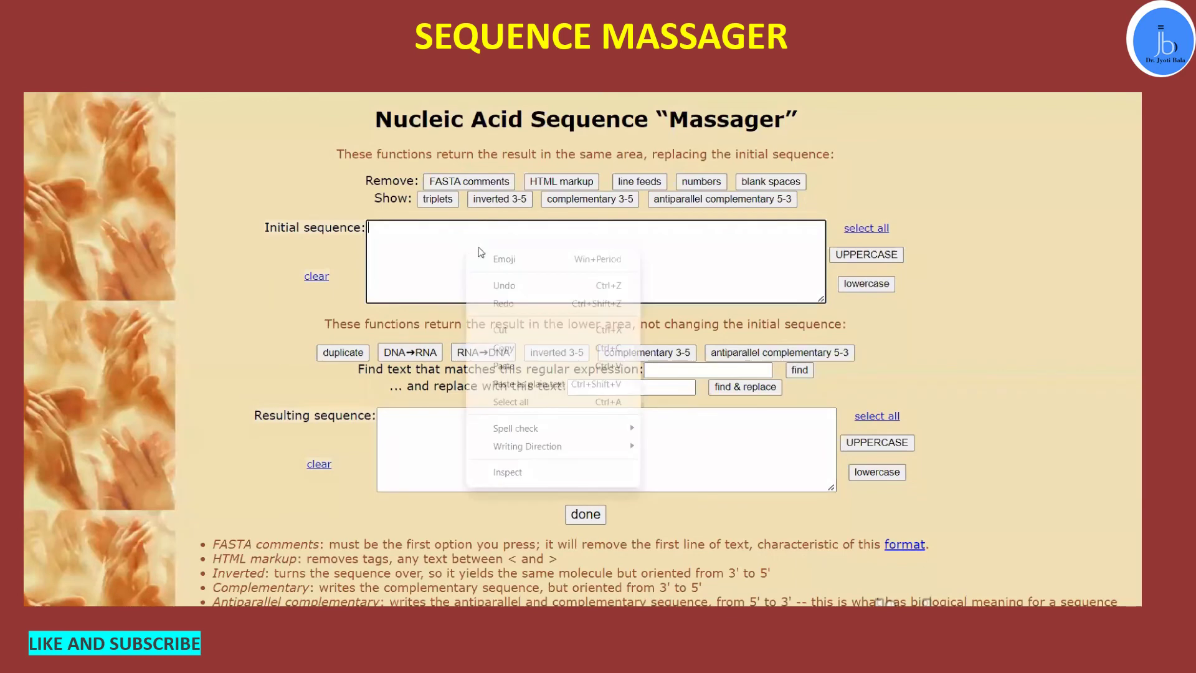
{"action": "left_click", "coordinate": [505, 367]}
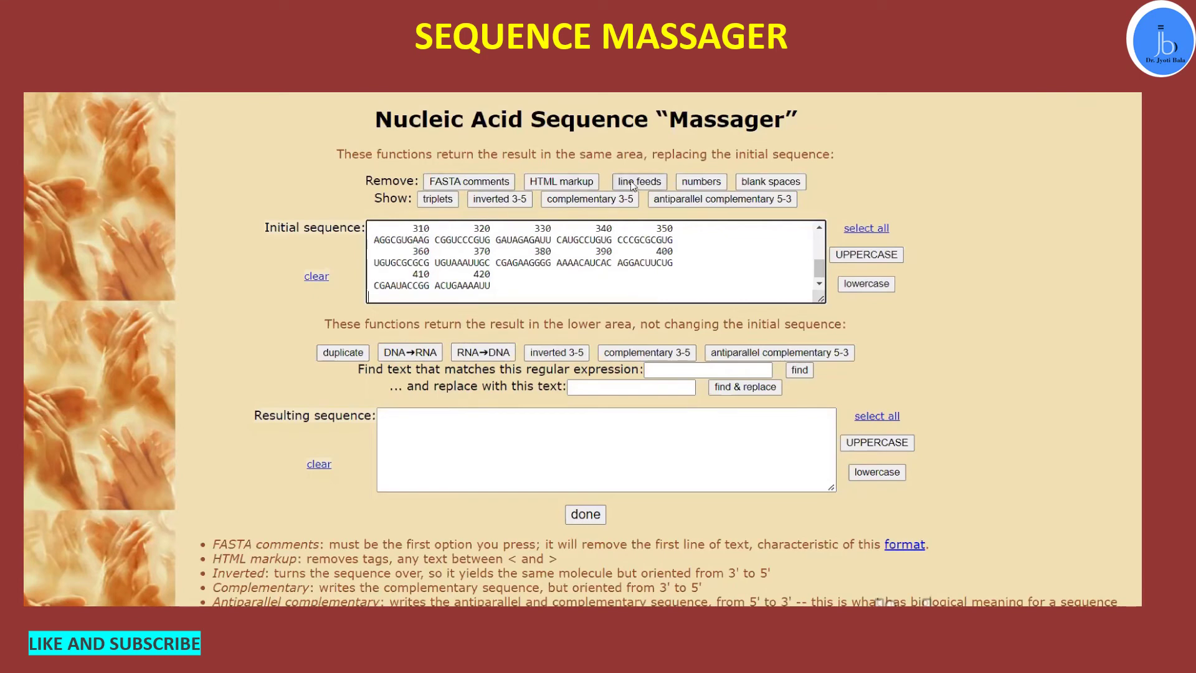
- Remove the position numbers, blank spaces and line feeds to leave one continuous sequence
{"action": "left_click", "coordinate": [700, 182]}
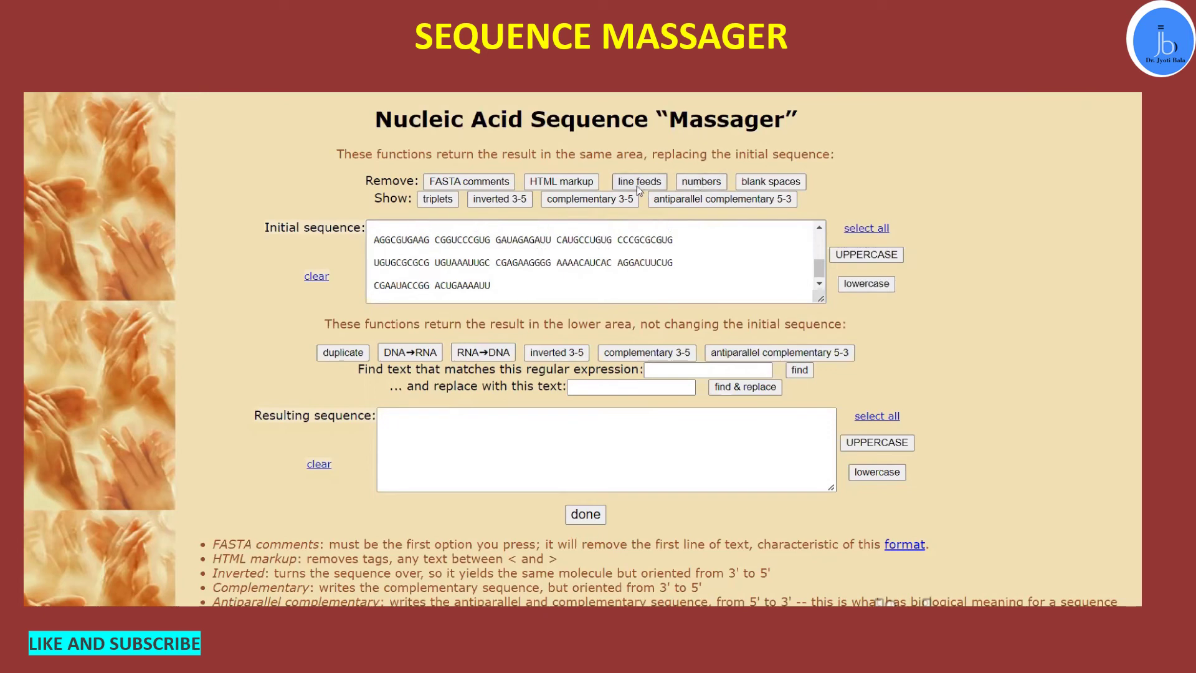
{"action": "left_click", "coordinate": [762, 182]}
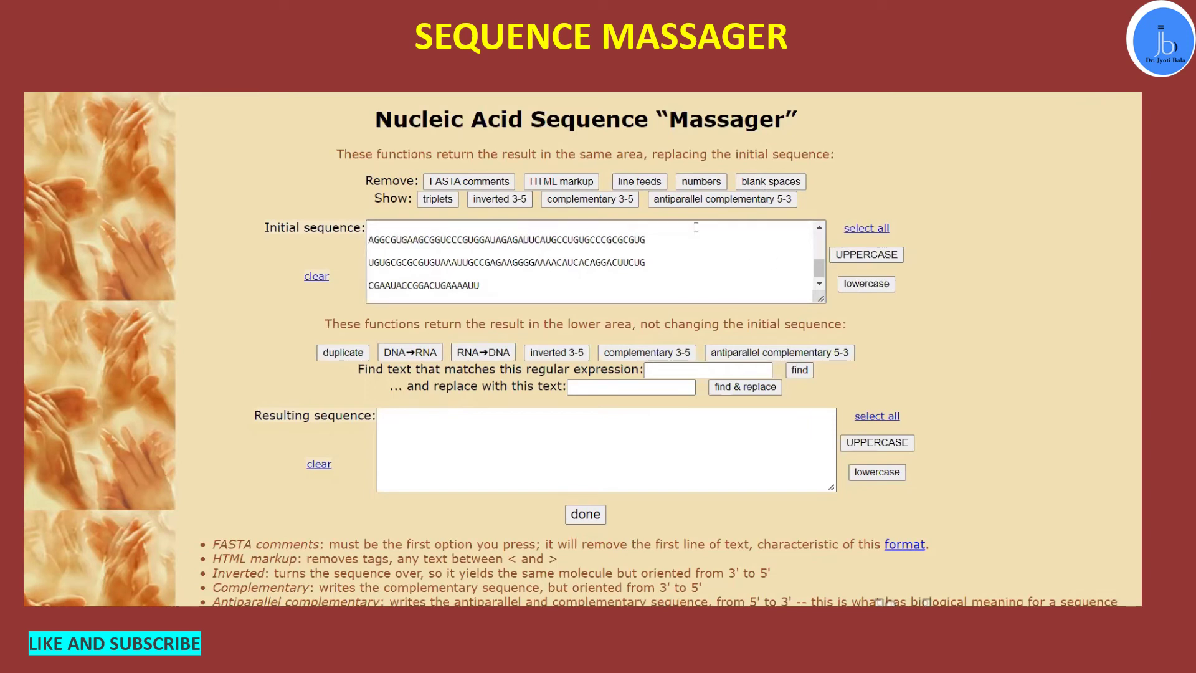
{"action": "left_click", "coordinate": [630, 182]}
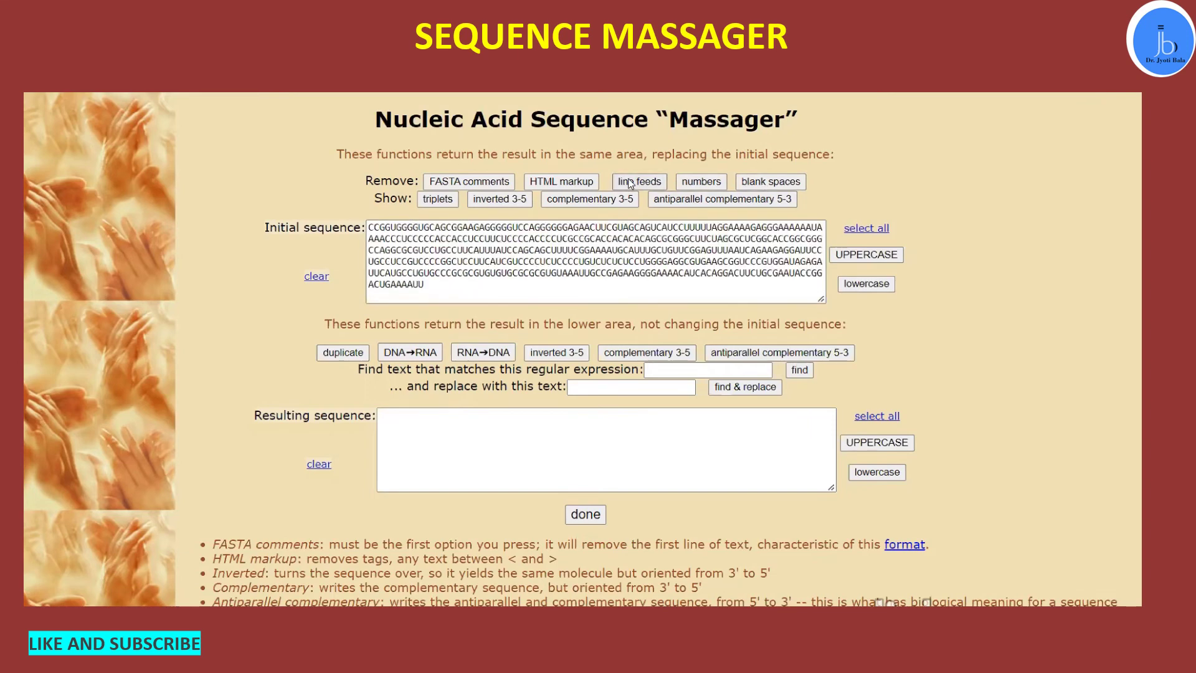
- Select the cleaned sequence to confirm its 886 nt length, then deselect it
{"action": "left_click_drag", "start_coordinate": [427, 285], "coordinate": [355, 219]}
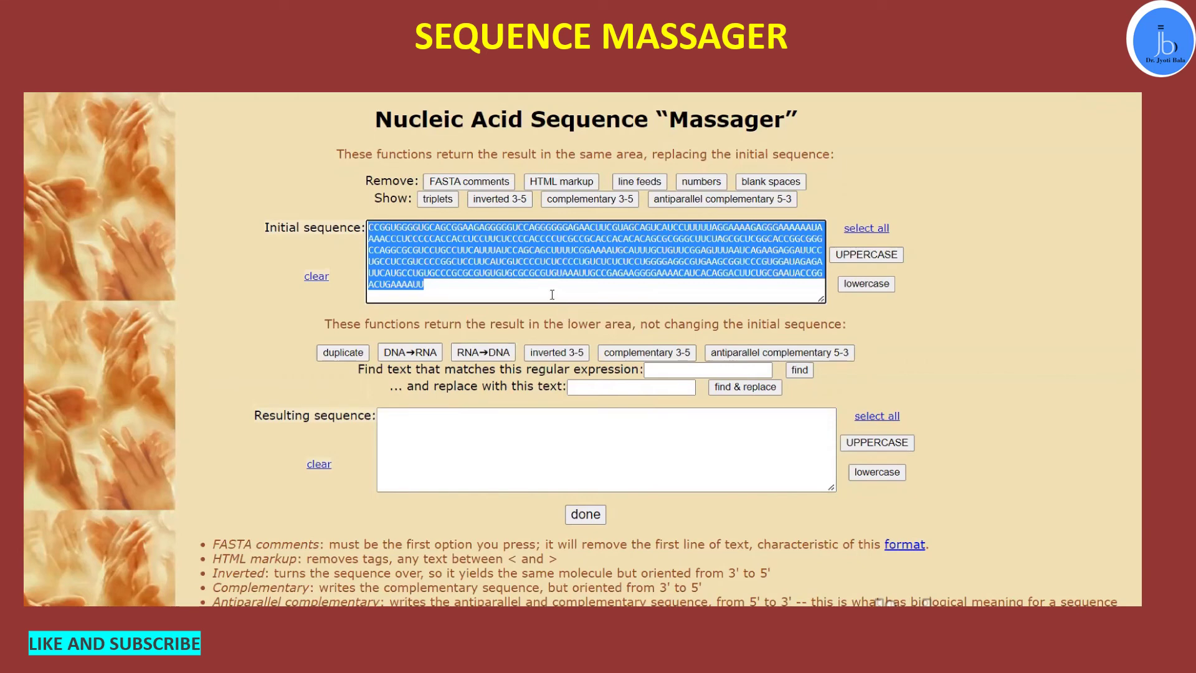
{"action": "mouse_move", "coordinate": [557, 295]}
{"action": "left_click", "coordinate": [570, 302]}
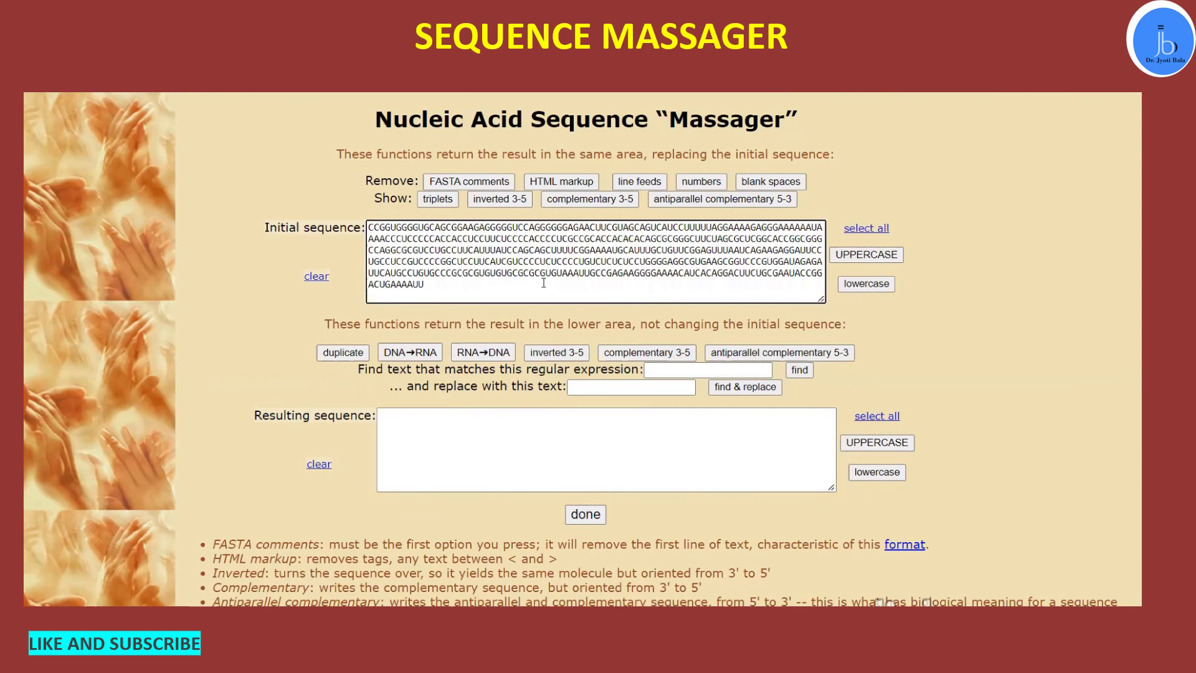